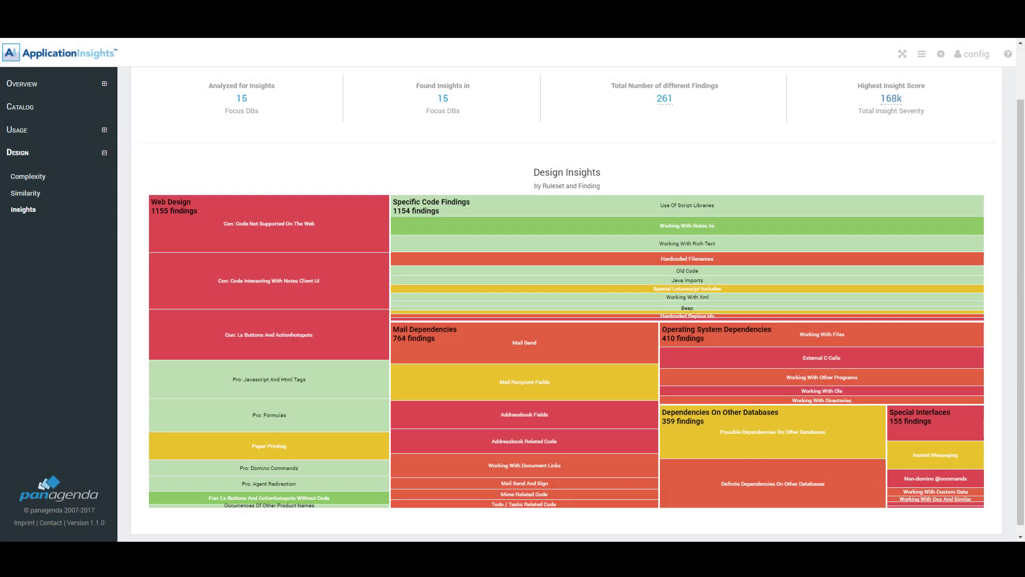
Step: Inspect the Web Design and Specific Code Findings rulesets in the Design Insights treemap, drilling into Specific Code Findings and returning to all rulesets
{"action": "mouse_move", "coordinate": [198, 331]}
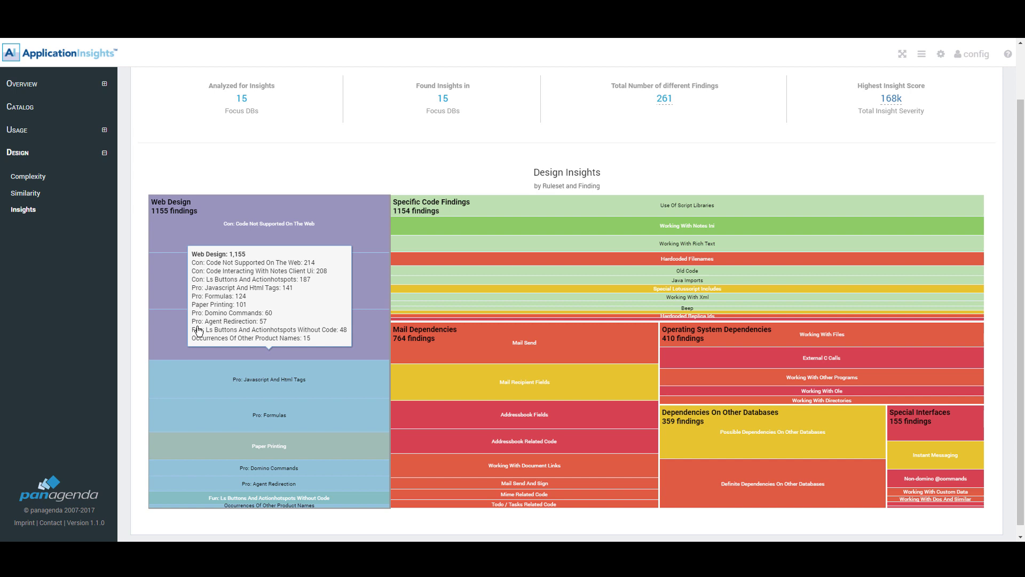
{"action": "mouse_move", "coordinate": [515, 215]}
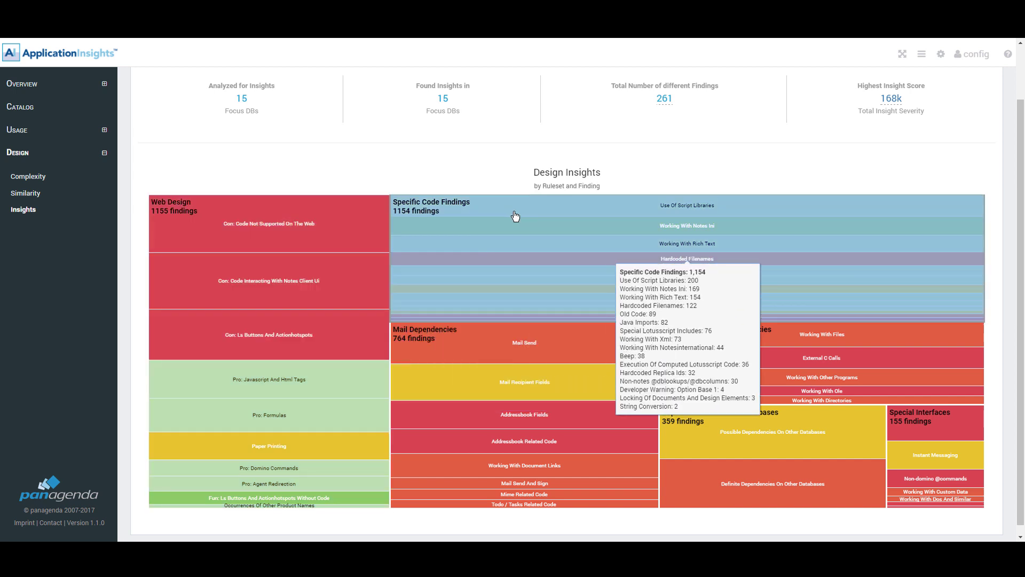
{"action": "left_click", "coordinate": [515, 216]}
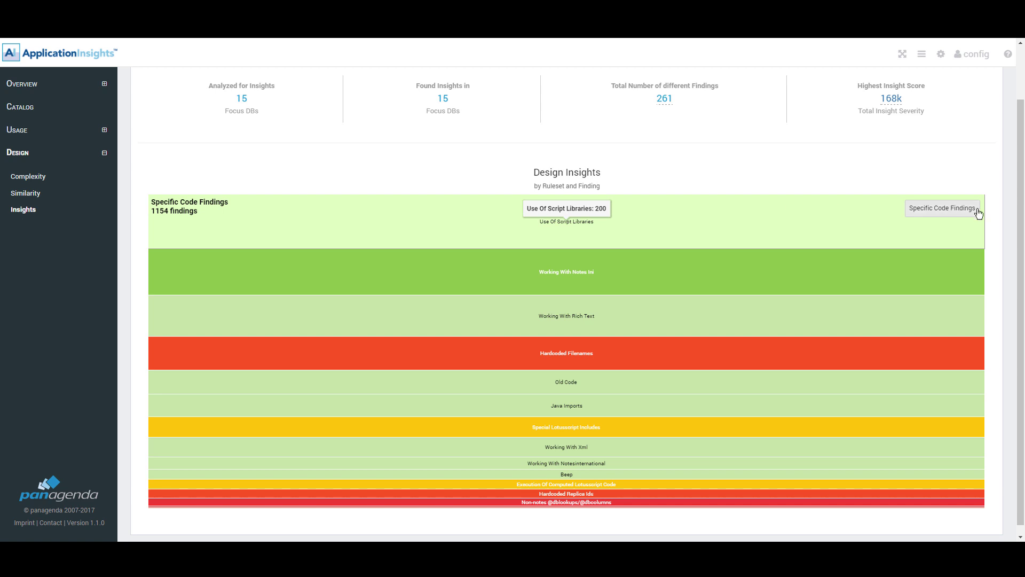
{"action": "left_click", "coordinate": [943, 208]}
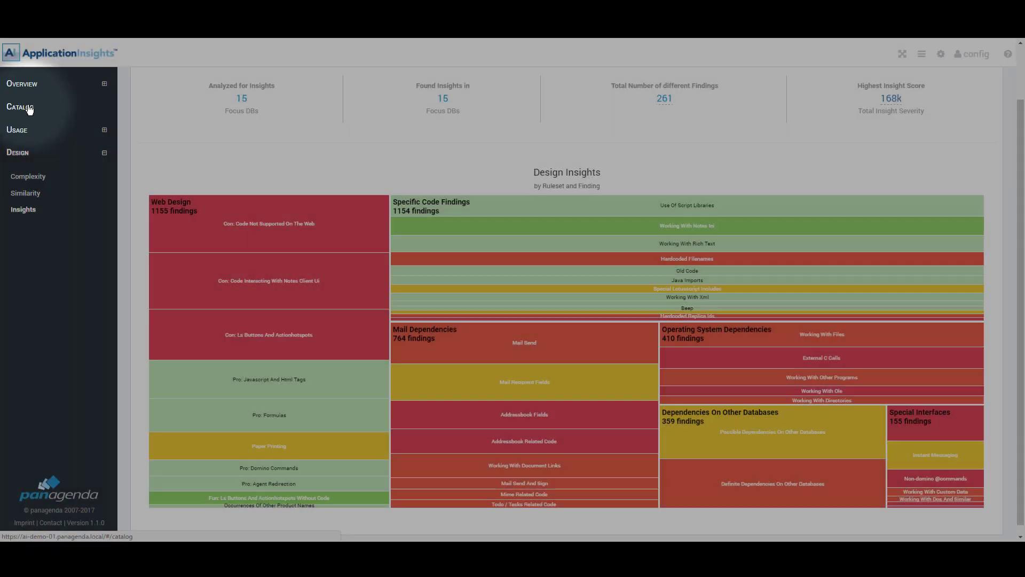
Step: Open the application catalog and look through the available column sets, leaving Default selected
{"action": "left_click", "coordinate": [29, 109]}
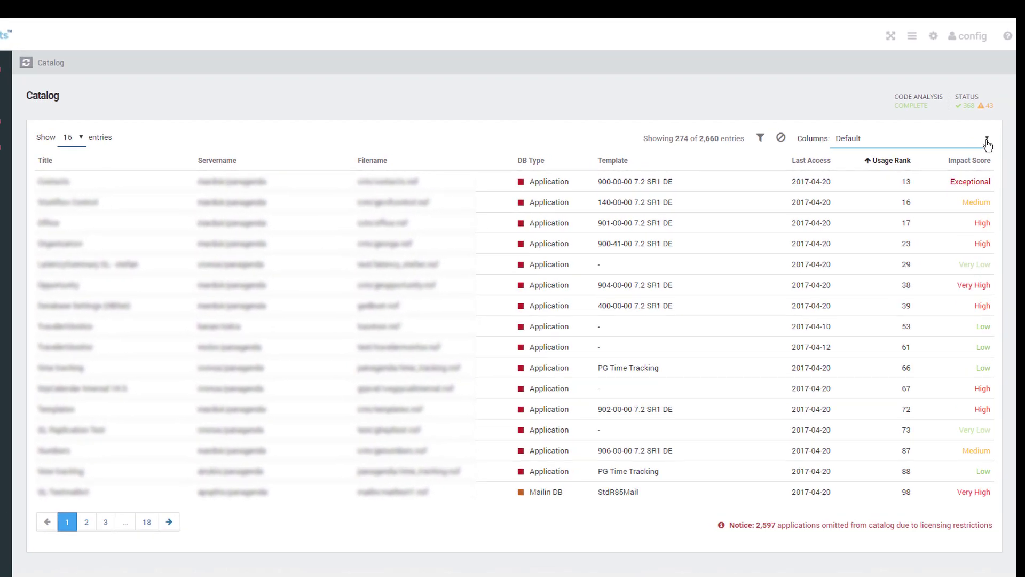
{"action": "left_click", "coordinate": [998, 142]}
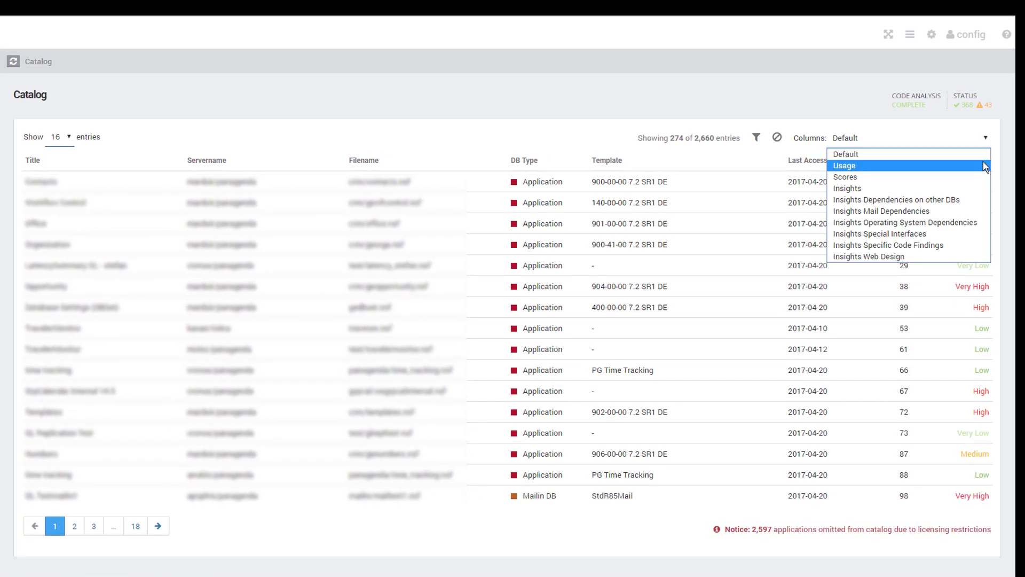
{"action": "left_click", "coordinate": [983, 157]}
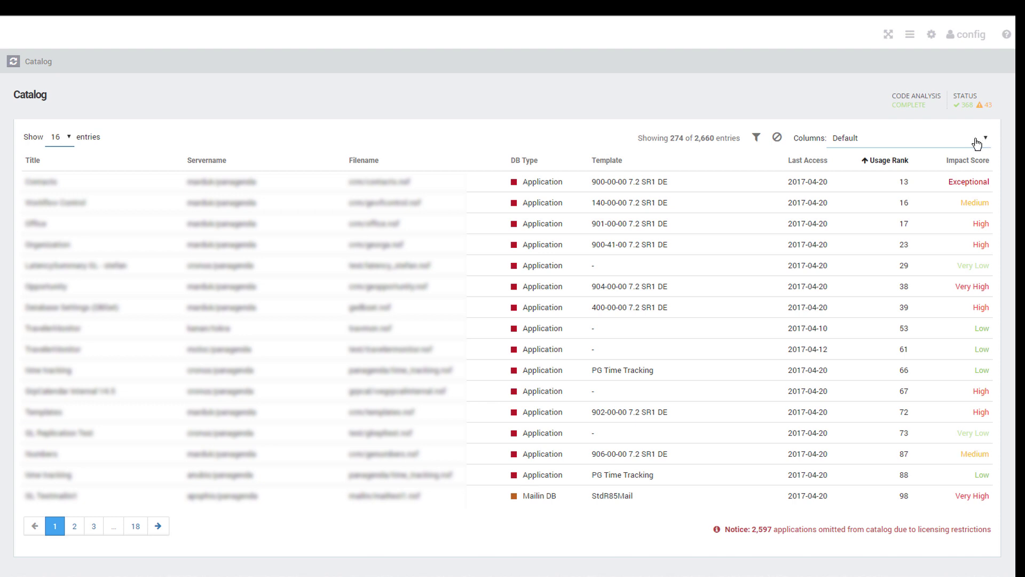
{"action": "left_click", "coordinate": [863, 162]}
Step: Filter the catalog by impact score to Very High and Exceptional, and hide the filter area
{"action": "left_click", "coordinate": [757, 139]}
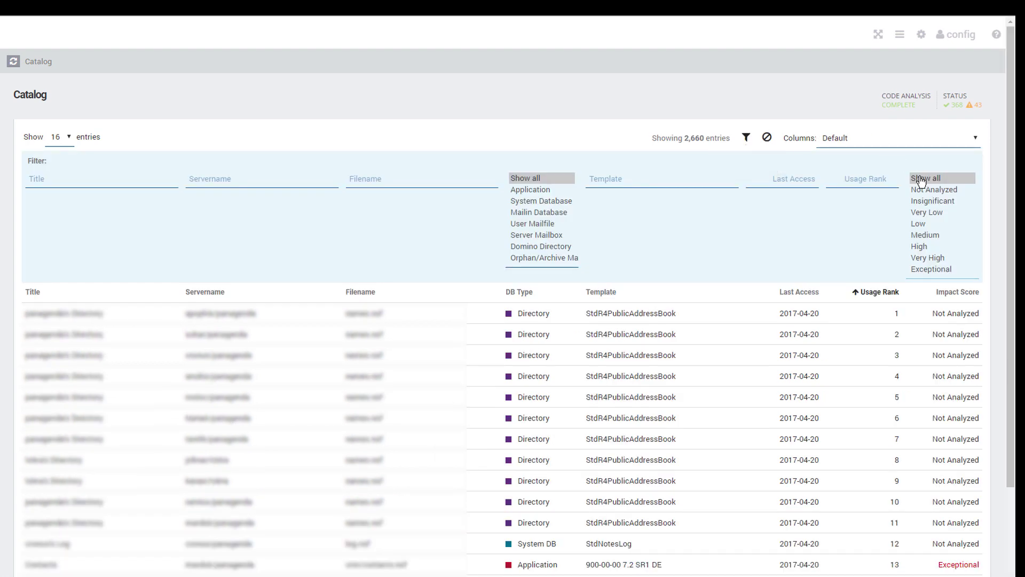
{"action": "left_click", "coordinate": [931, 259]}
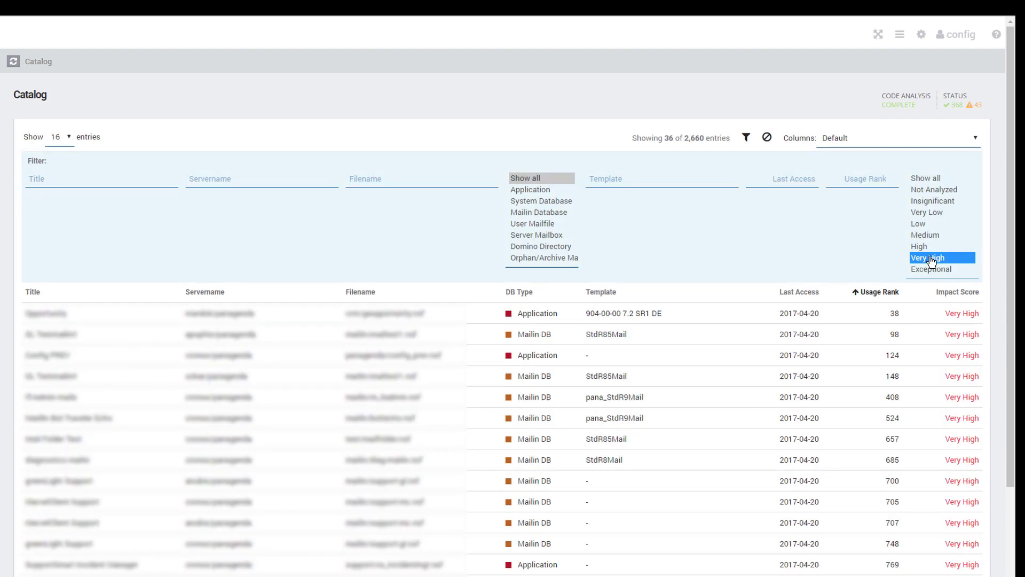
{"action": "left_click", "coordinate": [934, 270], "text": "ctrl"}
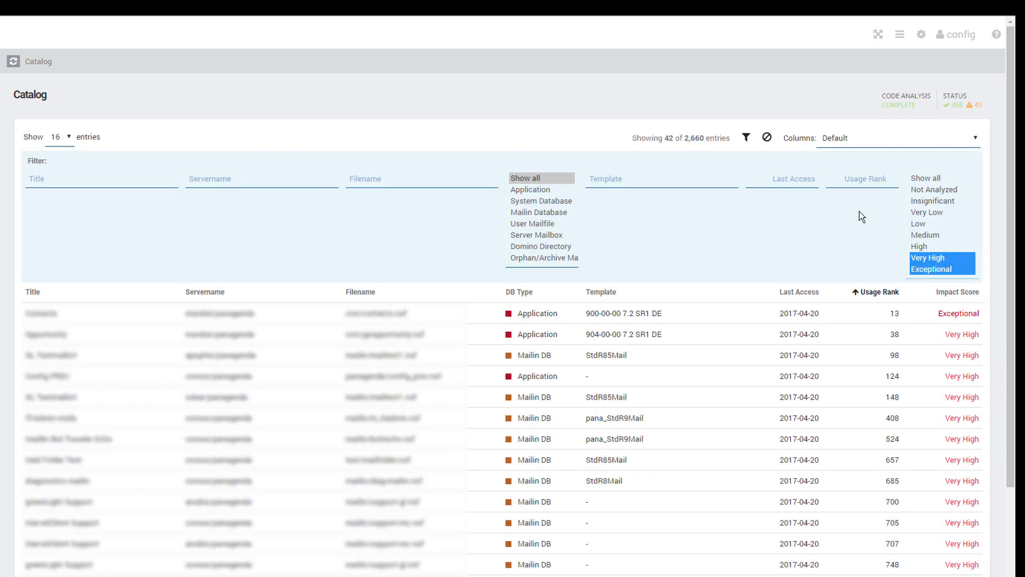
{"action": "left_click", "coordinate": [747, 139]}
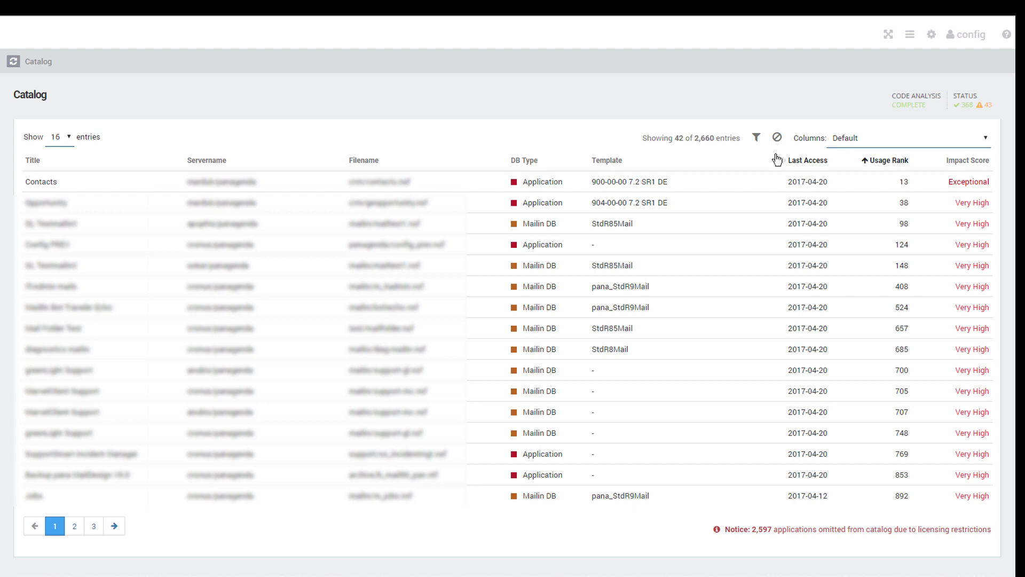
Step: Open the instance details of the Contacts application and review its replication, access control list and usage statistics
{"action": "left_click", "coordinate": [45, 185]}
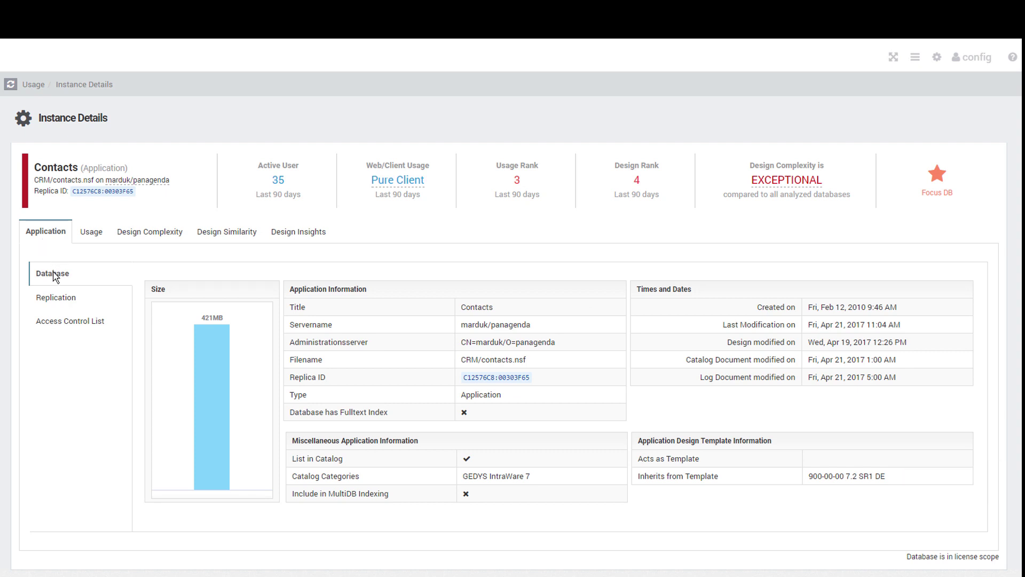
{"action": "left_click", "coordinate": [53, 298]}
{"action": "left_click", "coordinate": [52, 321]}
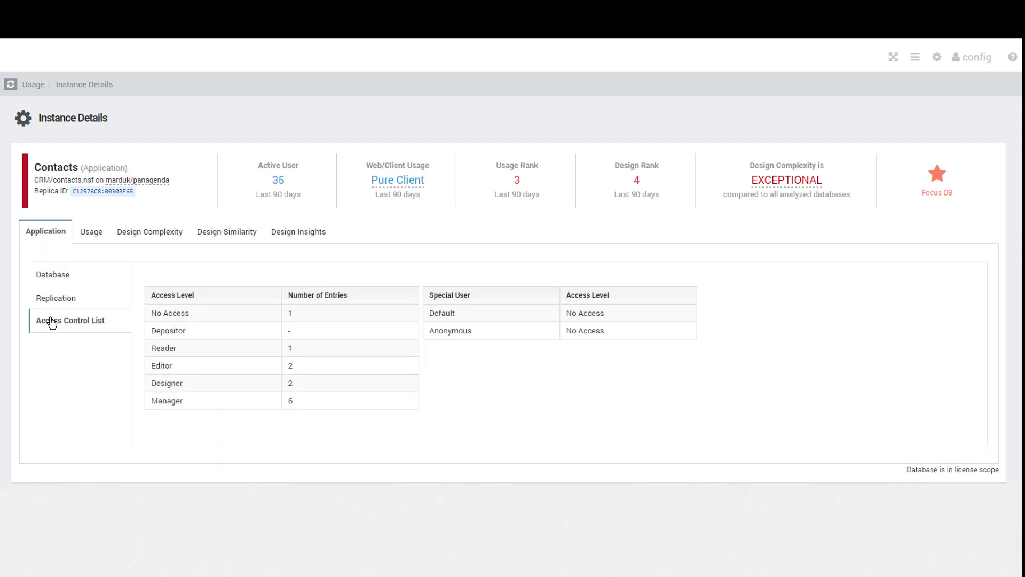
{"action": "left_click", "coordinate": [99, 243]}
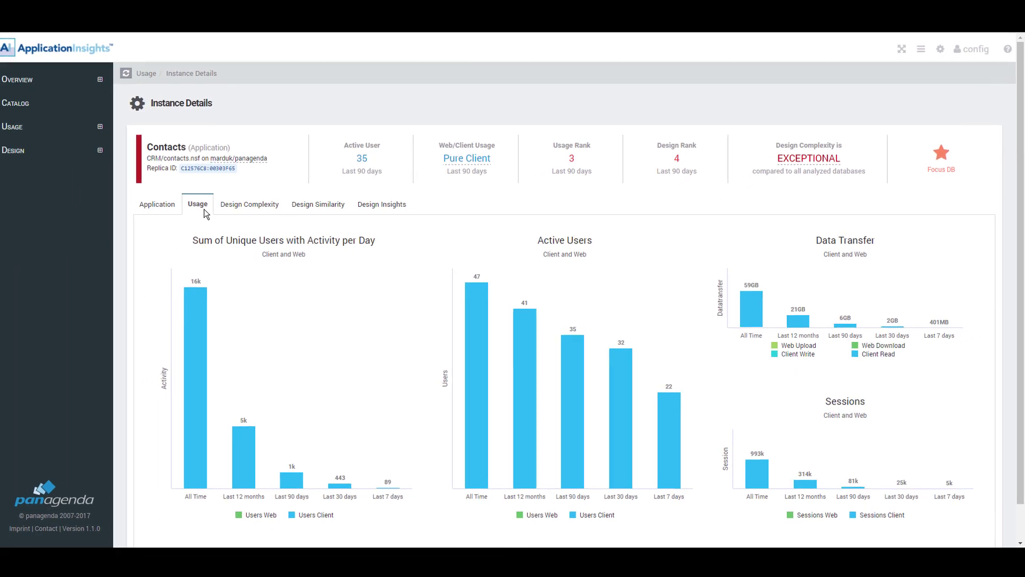
Step: Review the Contacts design complexity for views, agents, forms, script libraries and subforms, and return to its overview
{"action": "left_click", "coordinate": [265, 209]}
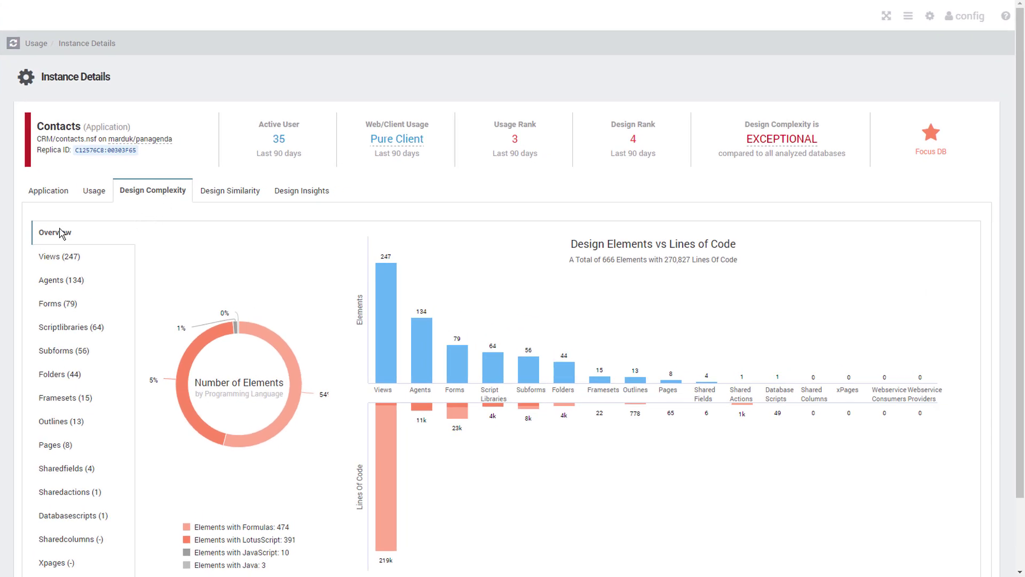
{"action": "left_click", "coordinate": [70, 258]}
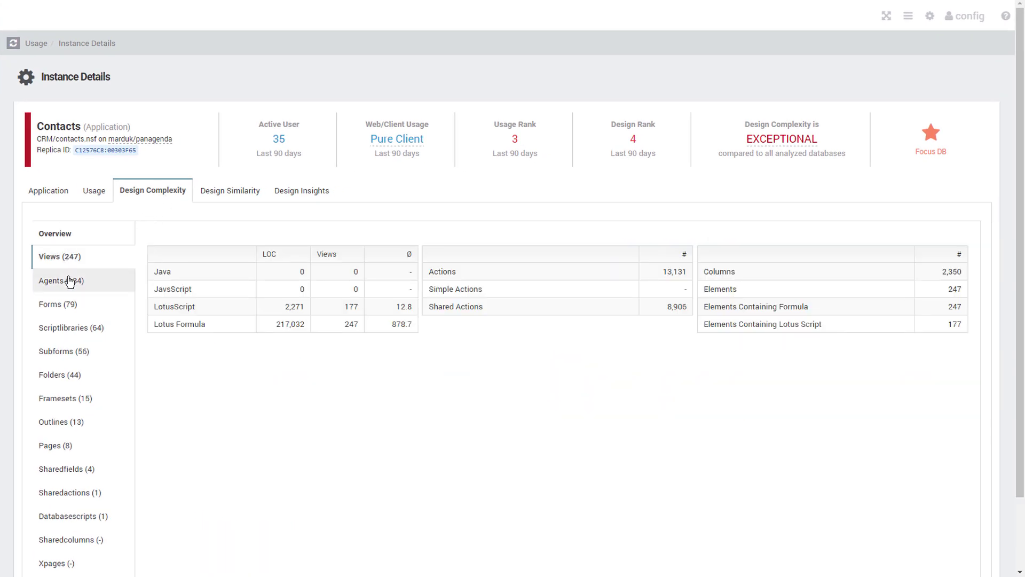
{"action": "left_click", "coordinate": [69, 281]}
{"action": "left_click", "coordinate": [69, 303]}
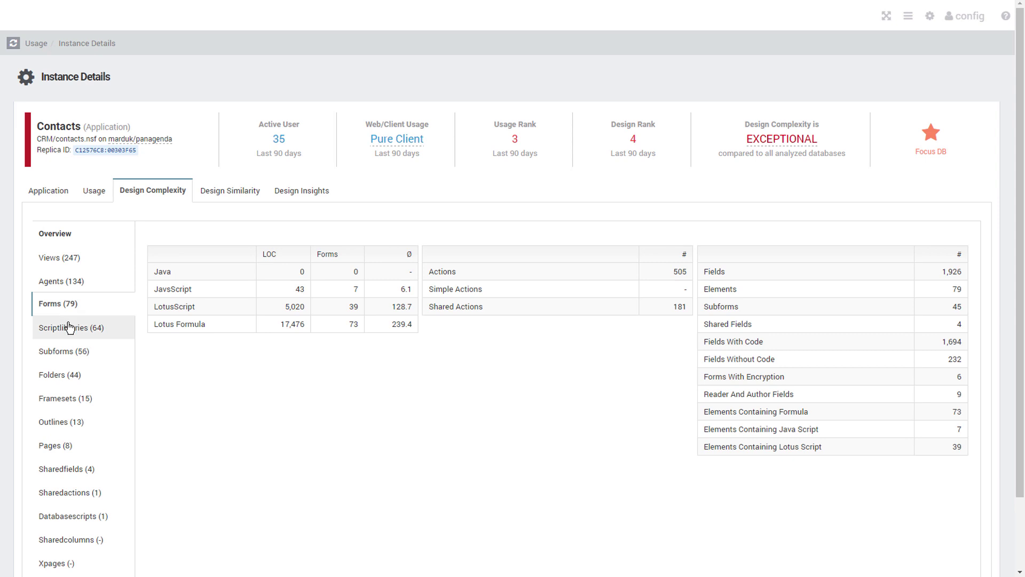
{"action": "left_click", "coordinate": [69, 327]}
{"action": "left_click", "coordinate": [63, 352]}
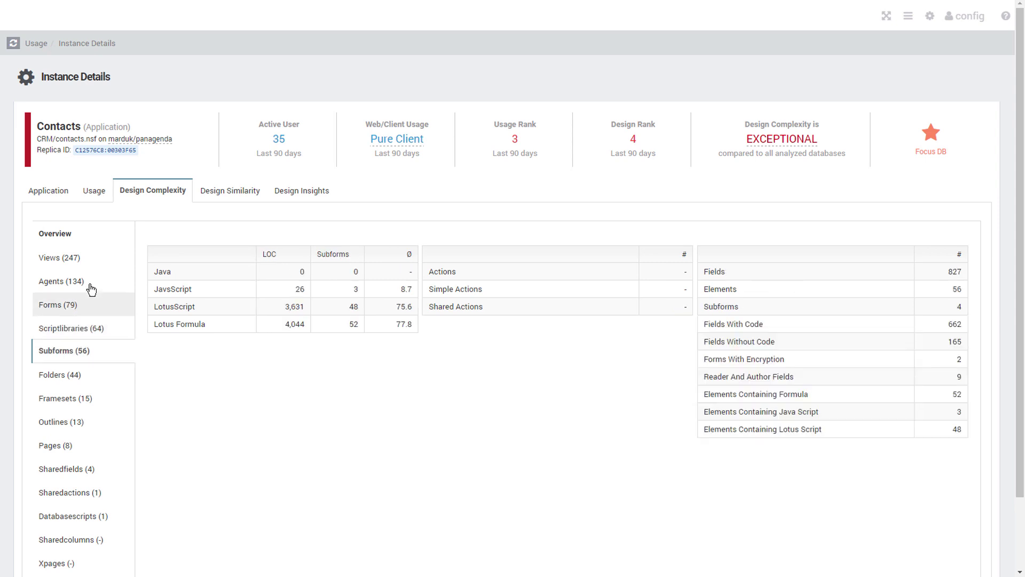
{"action": "left_click", "coordinate": [64, 241]}
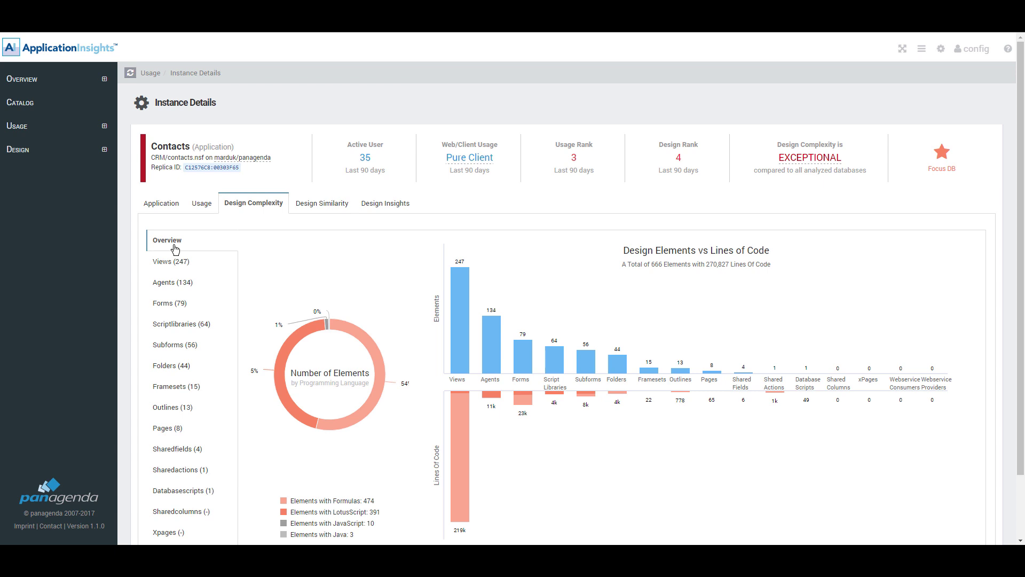
Step: In the Contacts design insights, expand "Con: Code not supported on the web" and view the Add Address To Campaign, Edit distribution list and Service code
{"action": "left_click", "coordinate": [384, 211]}
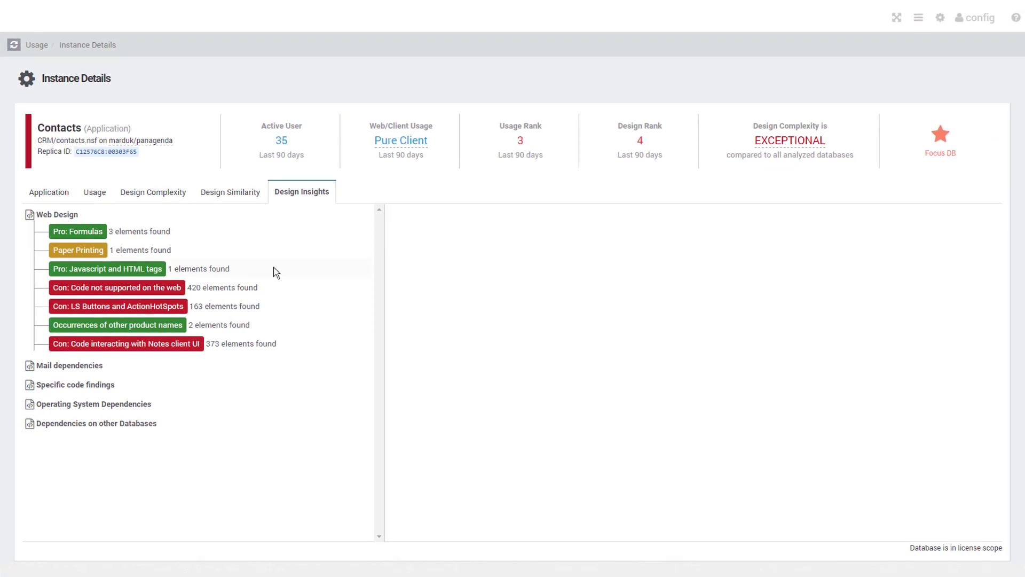
{"action": "left_click", "coordinate": [179, 291]}
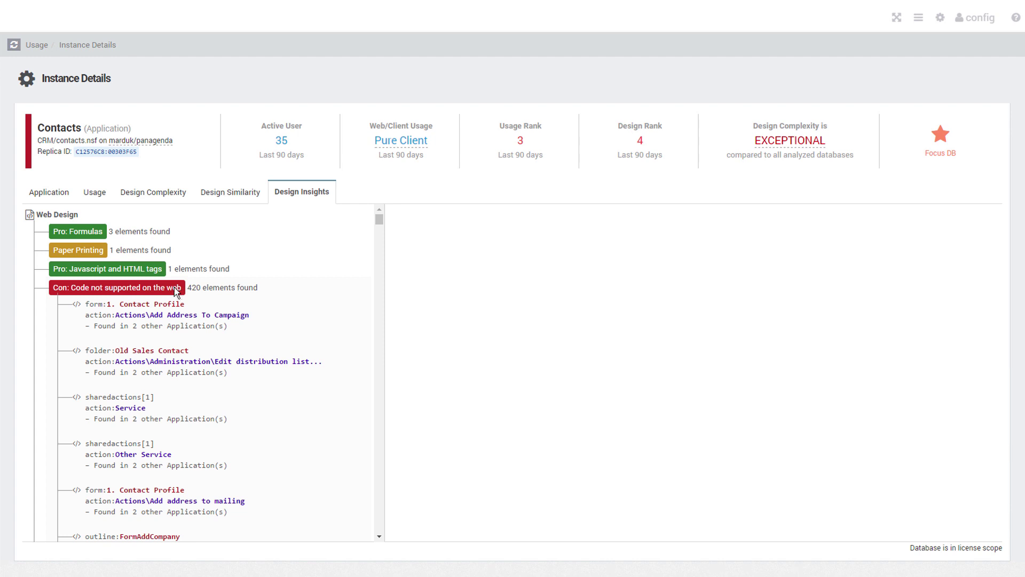
{"action": "left_click", "coordinate": [169, 323]}
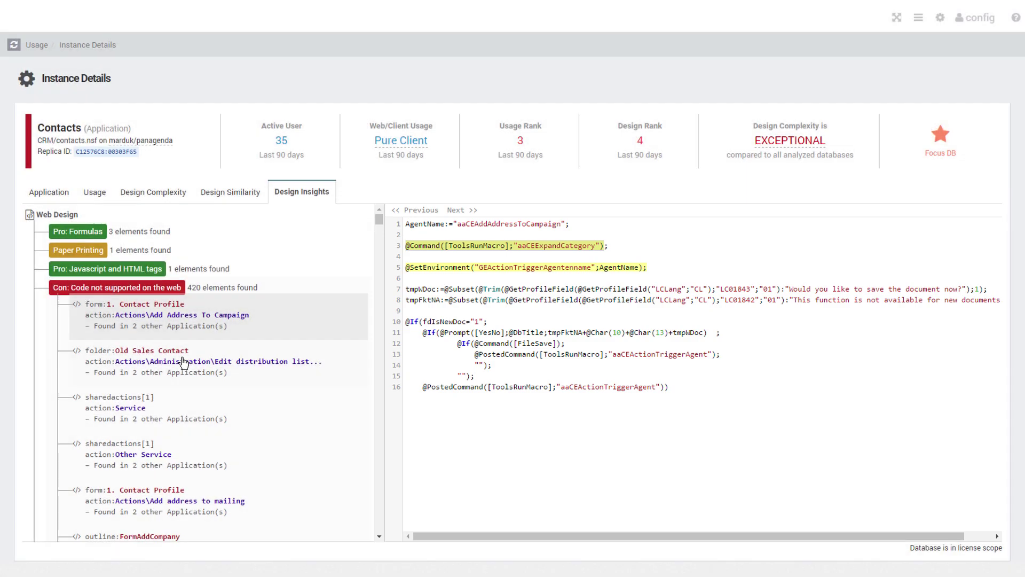
{"action": "left_click", "coordinate": [189, 362]}
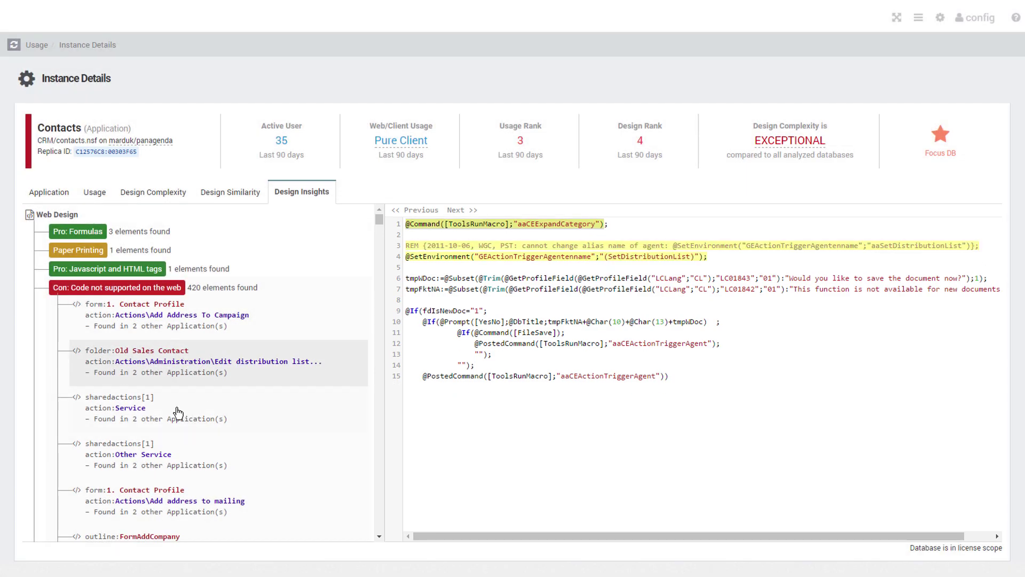
{"action": "left_click", "coordinate": [150, 411]}
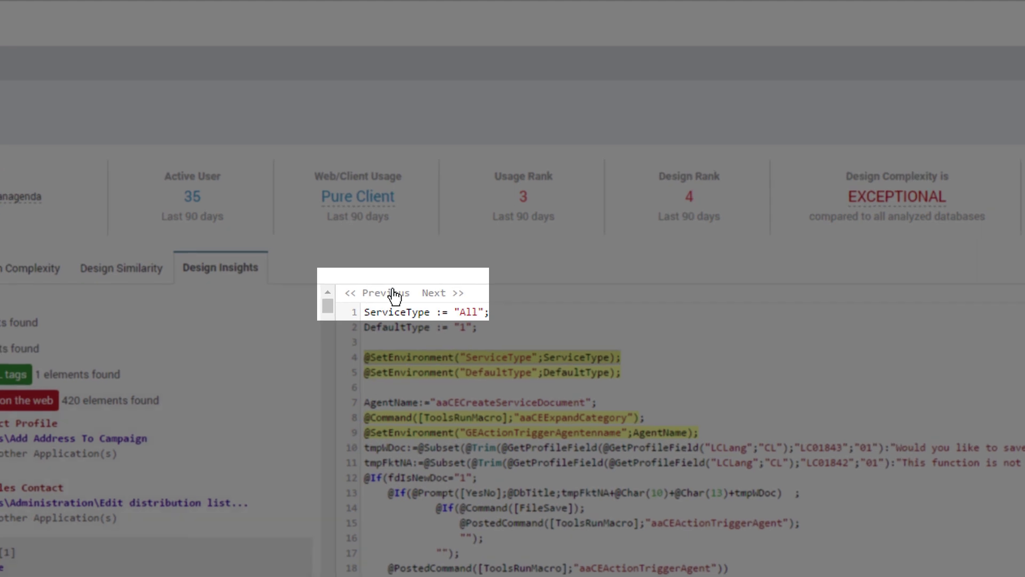
Step: Step back and forth through the highlighted findings in the Service action's code, continuing on to the next element
{"action": "left_click", "coordinate": [394, 294]}
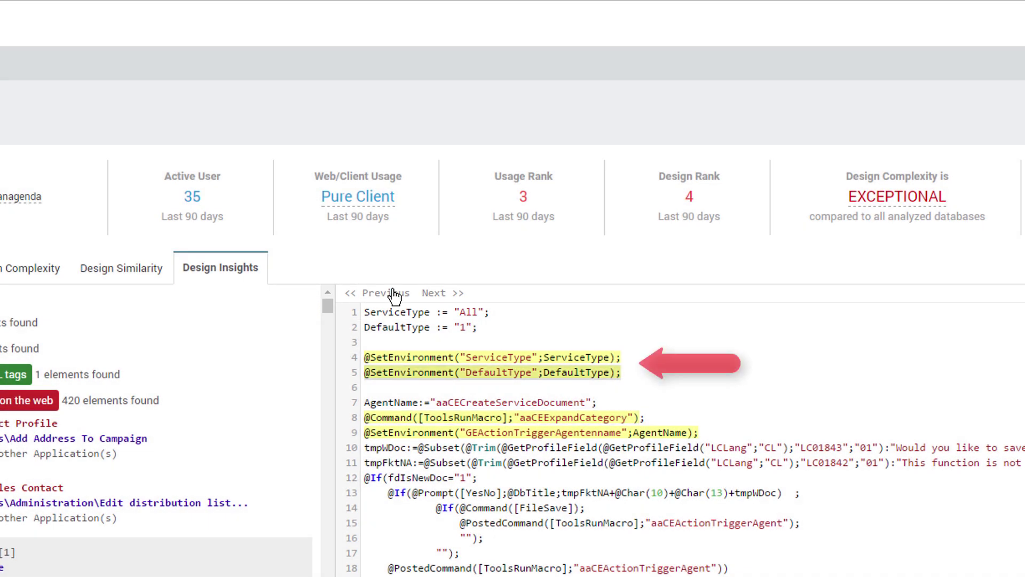
{"action": "left_click", "coordinate": [432, 295]}
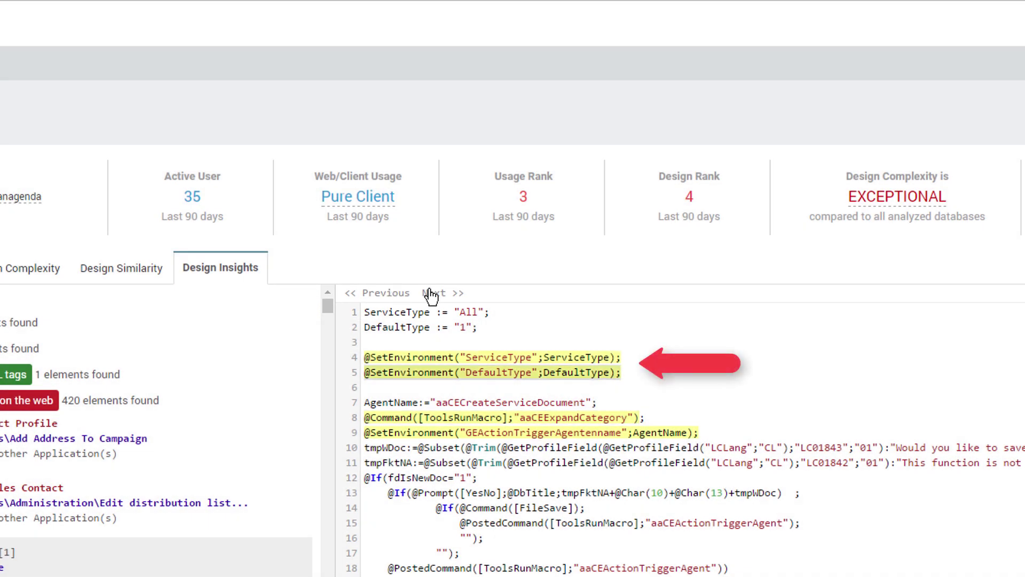
{"action": "left_click", "coordinate": [431, 295]}
{"action": "left_click", "coordinate": [431, 295]}
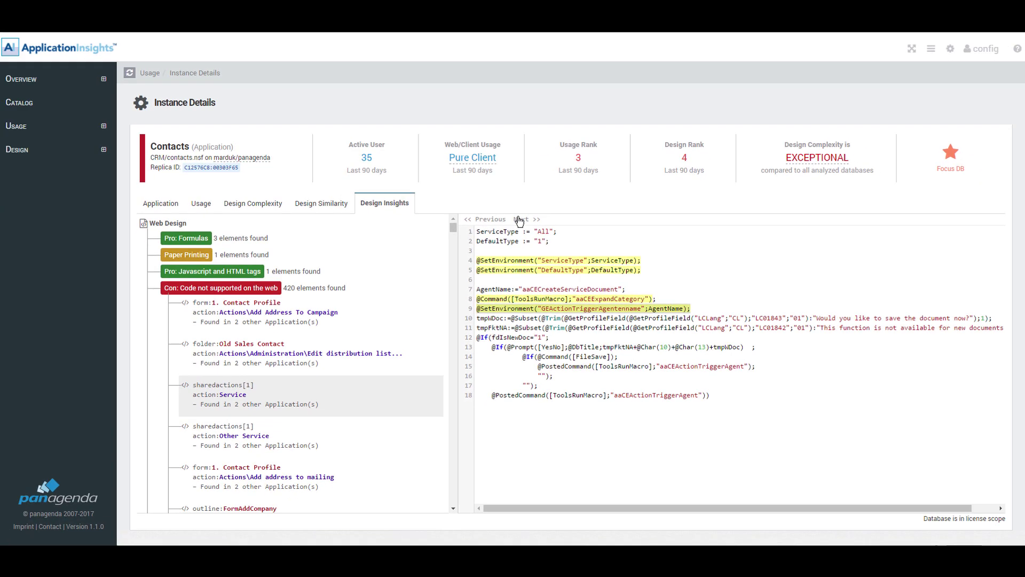
{"action": "left_click", "coordinate": [520, 220]}
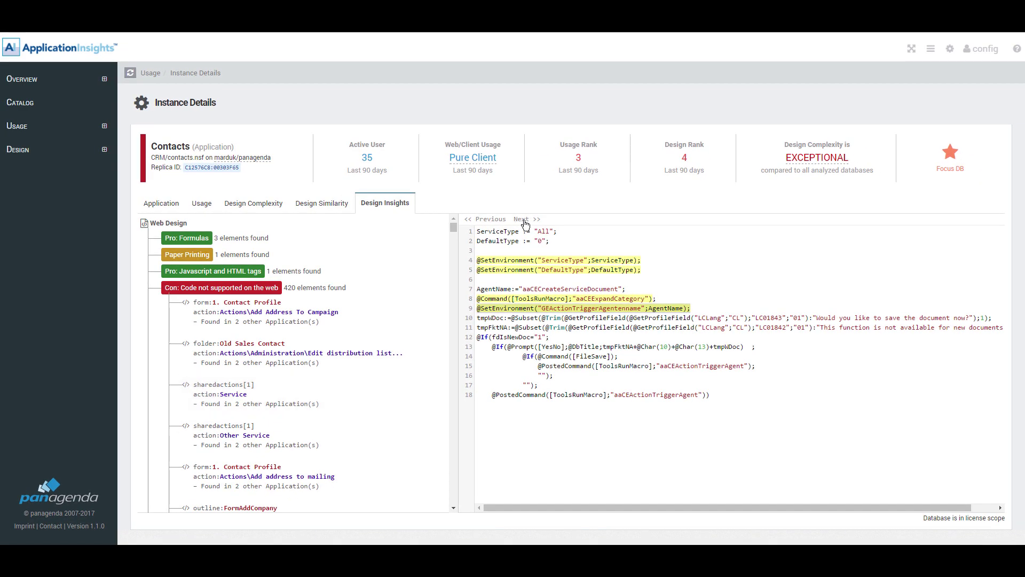
Step: Collapse the "Code not supported on the web" findings, expand "Con: Code interacting with Notes client UI" and view the OpenTicket action's code
{"action": "left_click", "coordinate": [270, 289]}
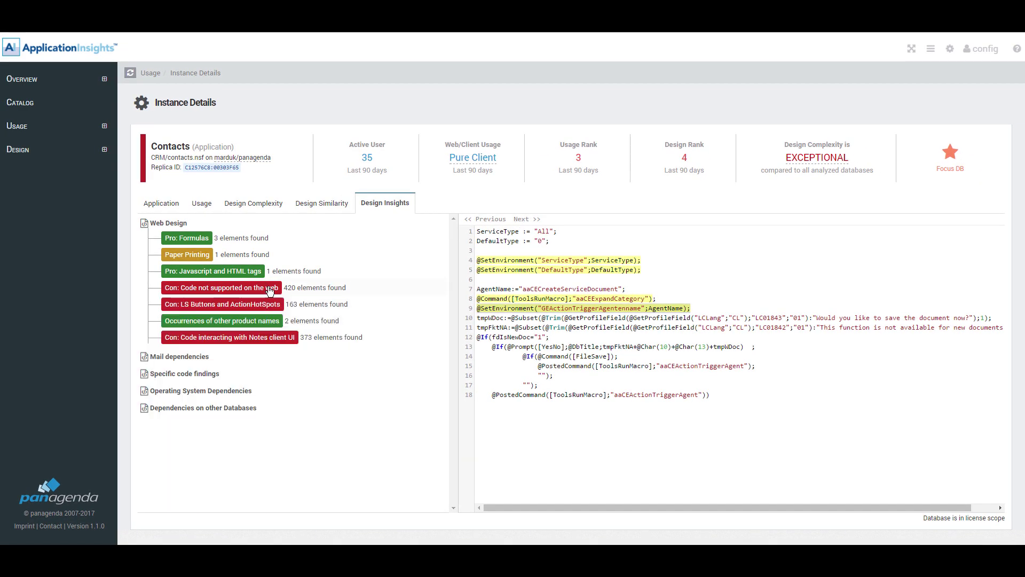
{"action": "left_click", "coordinate": [267, 338]}
{"action": "left_click", "coordinate": [262, 369]}
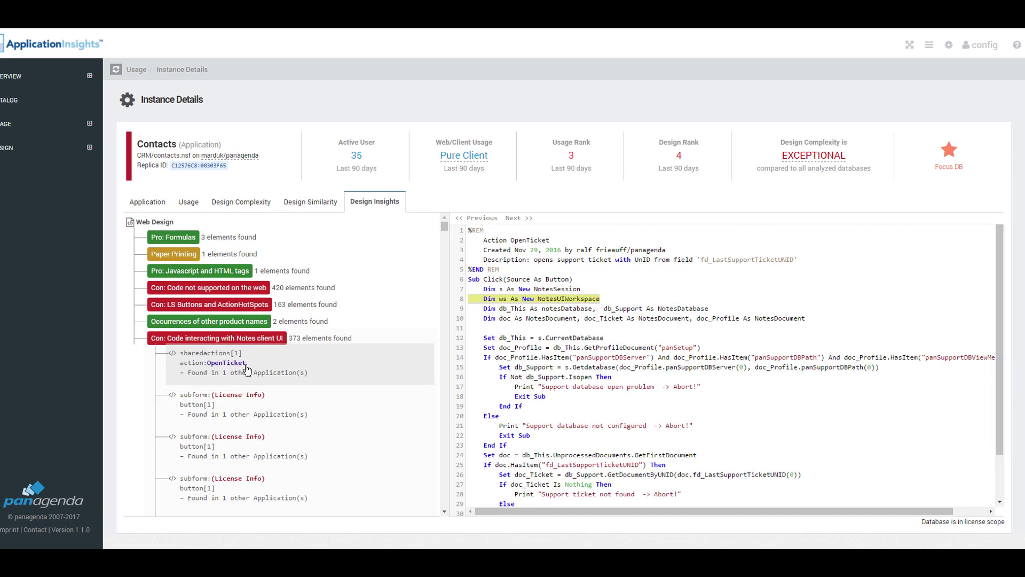